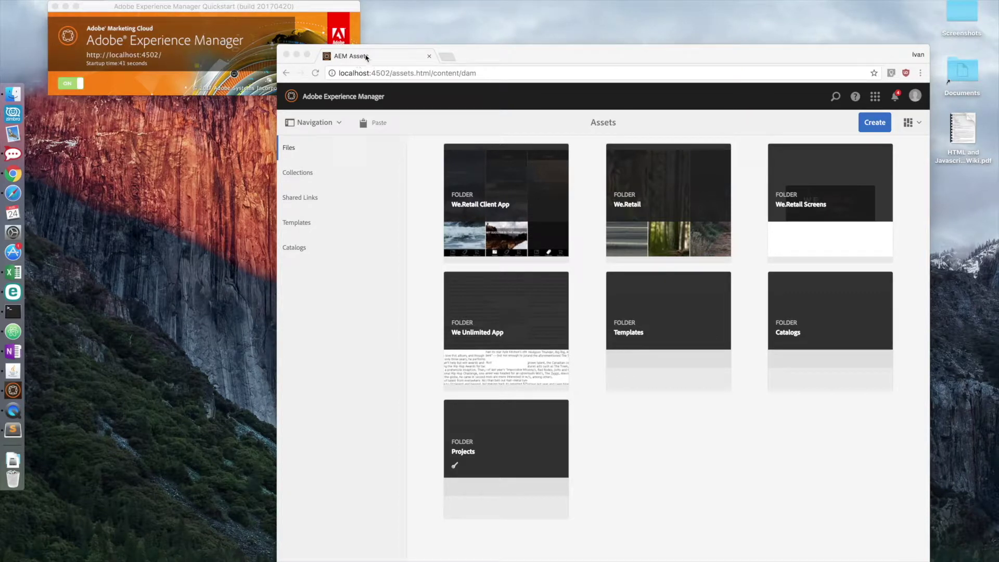
Select the We.Retail Client App folder in AEM Assets and copy it
{"action": "left_click", "coordinate": [514, 53]}
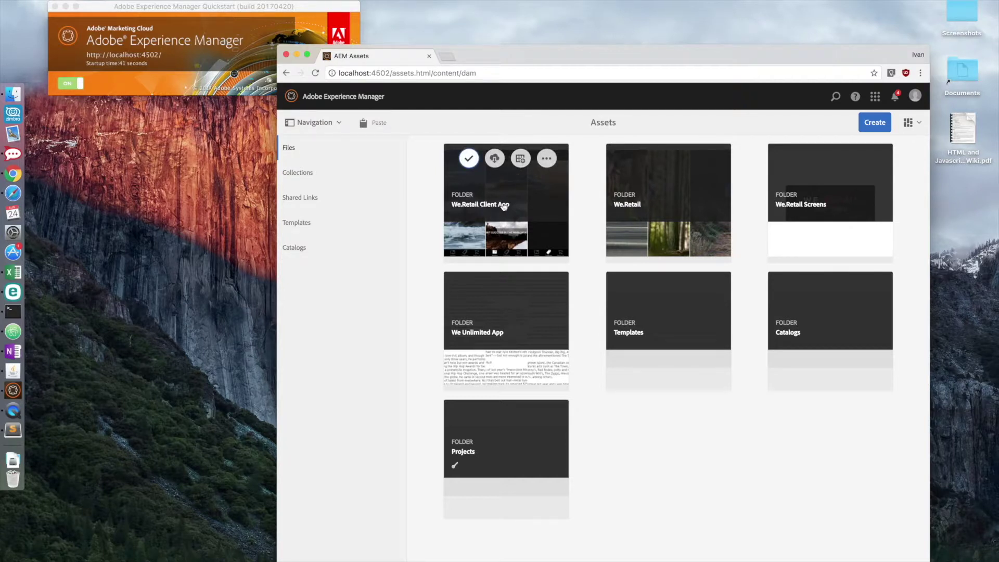
{"action": "left_click", "coordinate": [468, 159]}
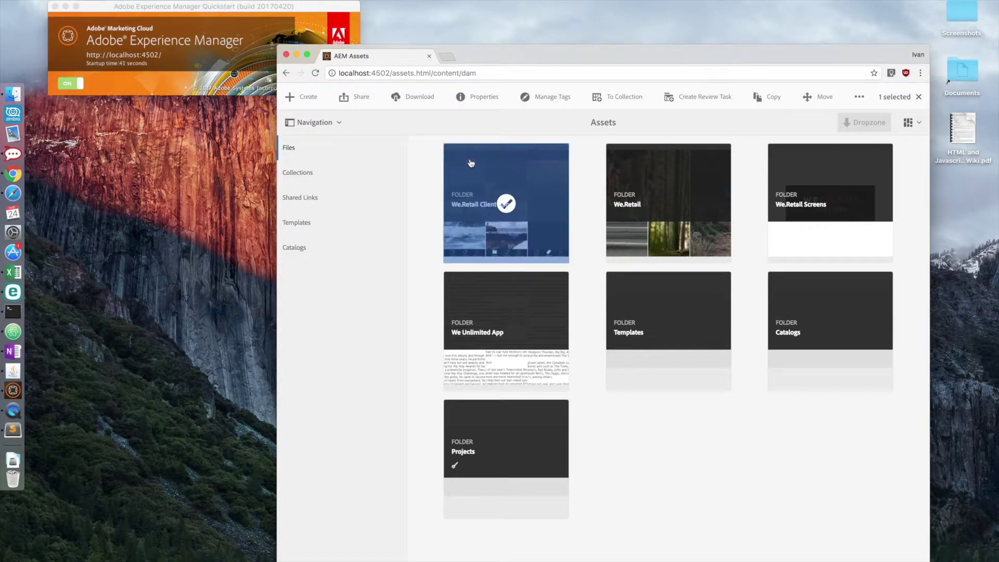
{"action": "left_click", "coordinate": [759, 99]}
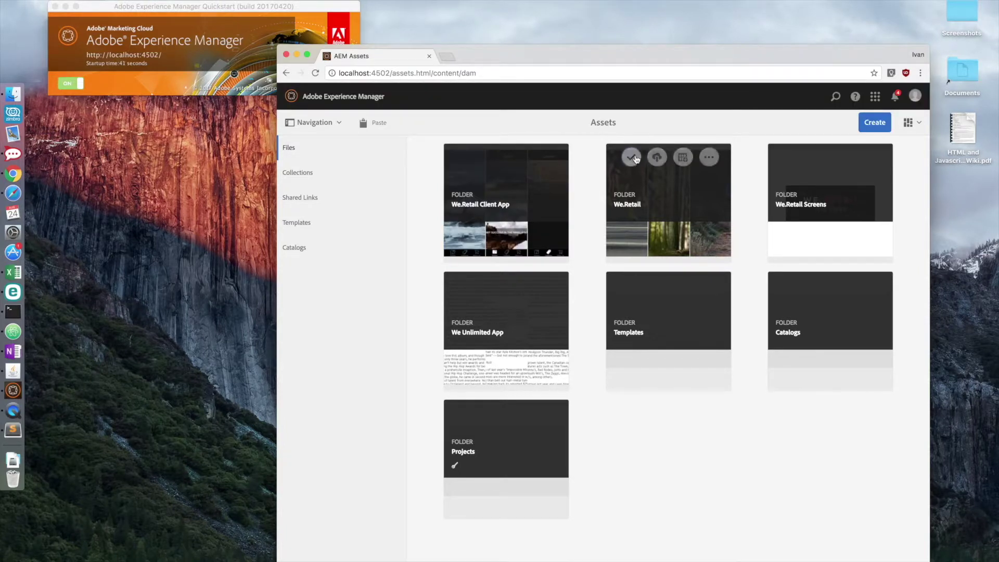
{"action": "mouse_move", "coordinate": [657, 312]}
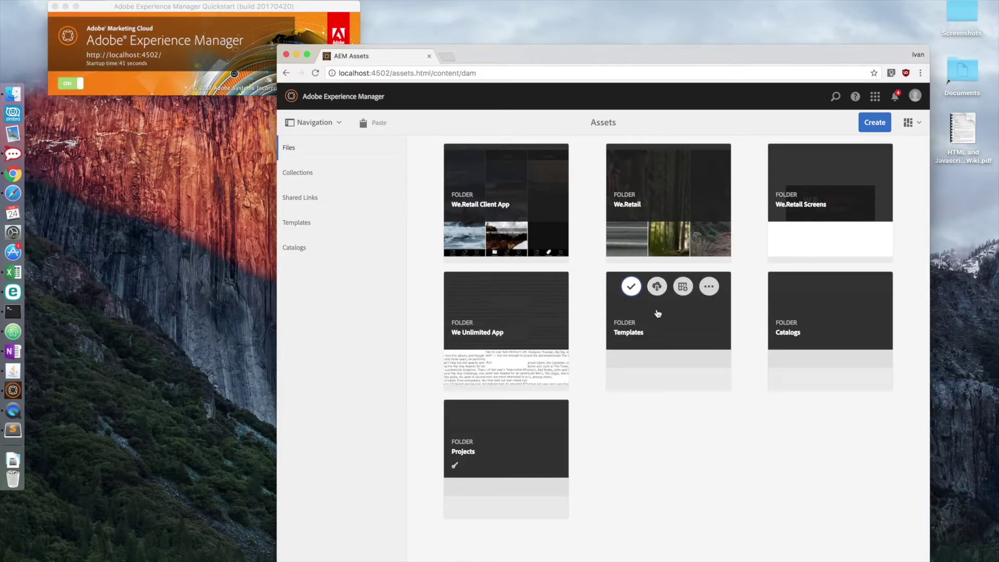
Paste the copied We.Retail Client App folder into Projects and select the new copy
{"action": "left_click", "coordinate": [512, 435]}
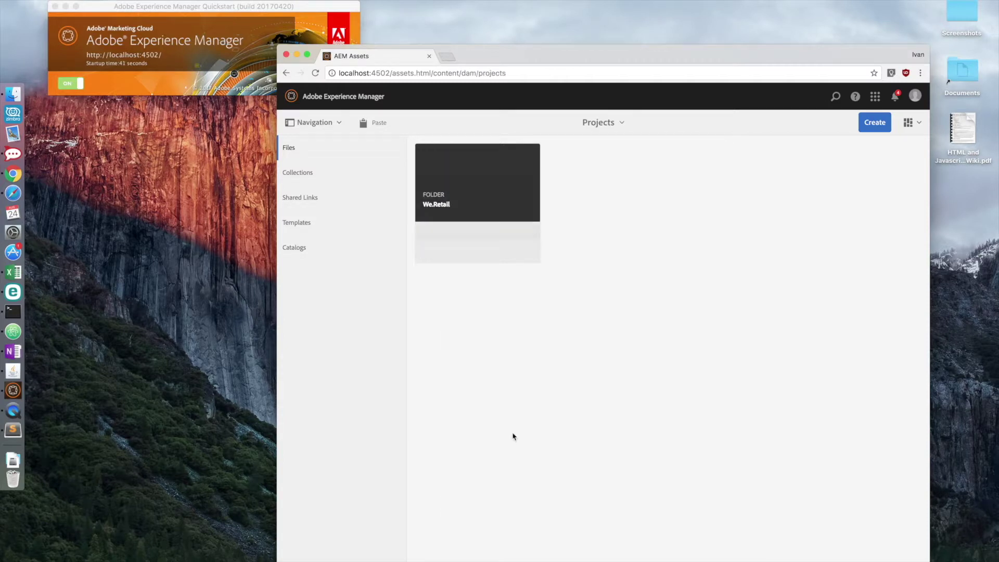
{"action": "left_click", "coordinate": [375, 123]}
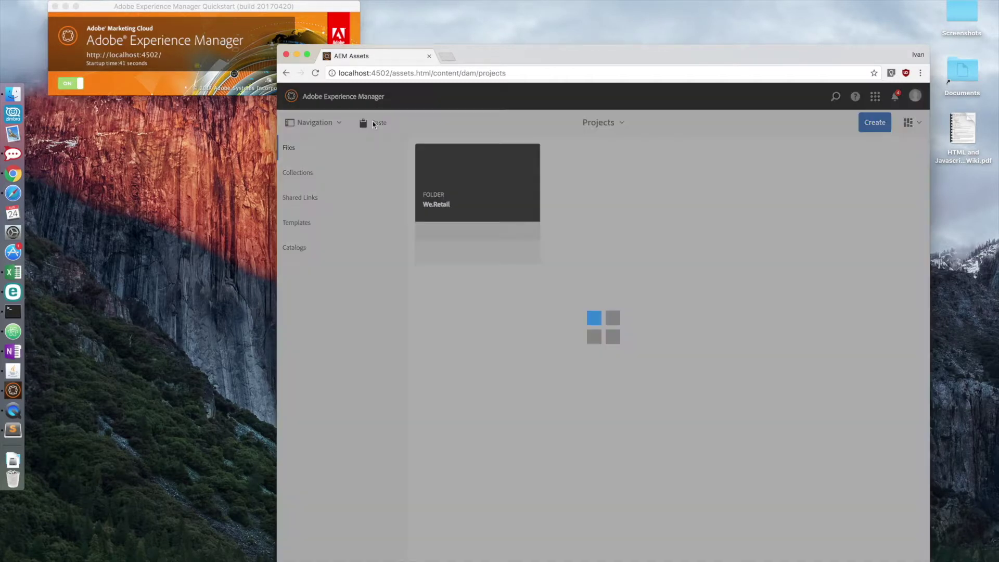
{"action": "mouse_move", "coordinate": [610, 200]}
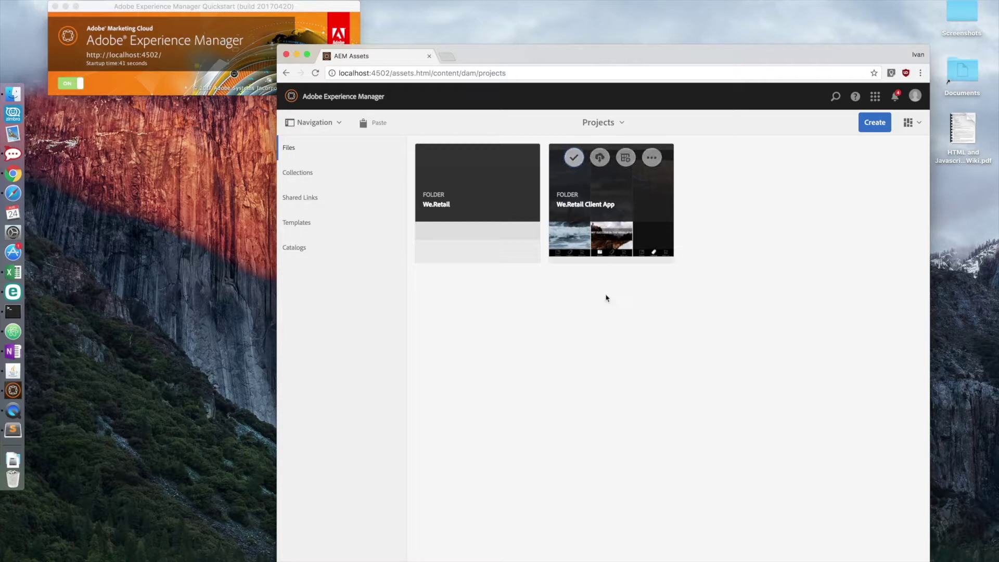
{"action": "left_click", "coordinate": [577, 165]}
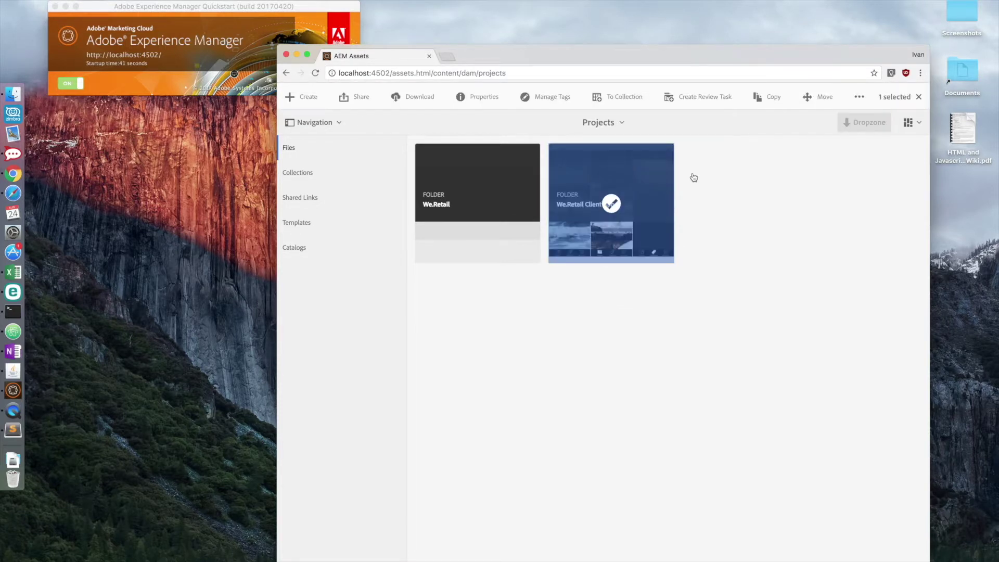
Delete the We.Retail Client App copy via More actions and confirm the deletion
{"action": "left_click", "coordinate": [860, 98]}
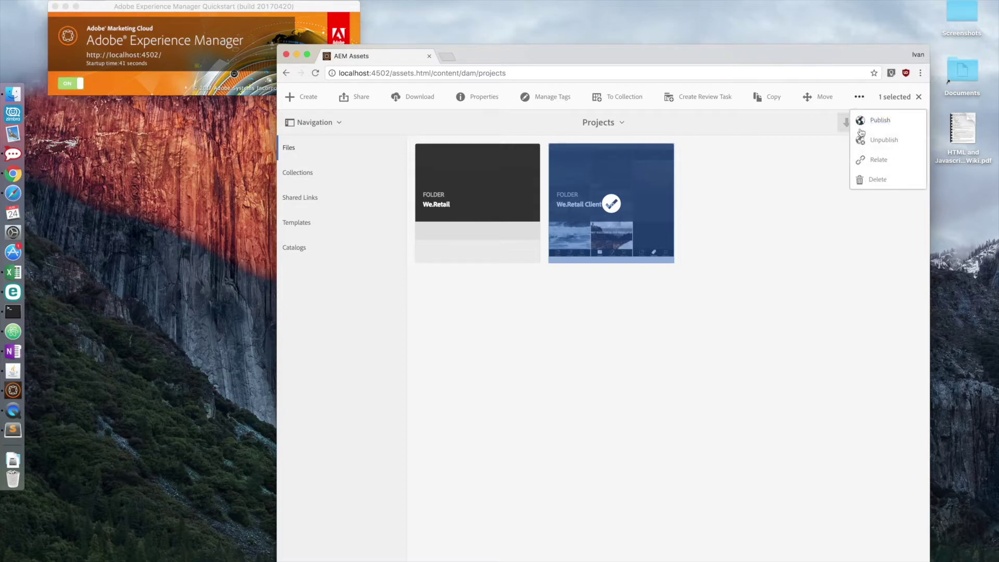
{"action": "left_click", "coordinate": [873, 178]}
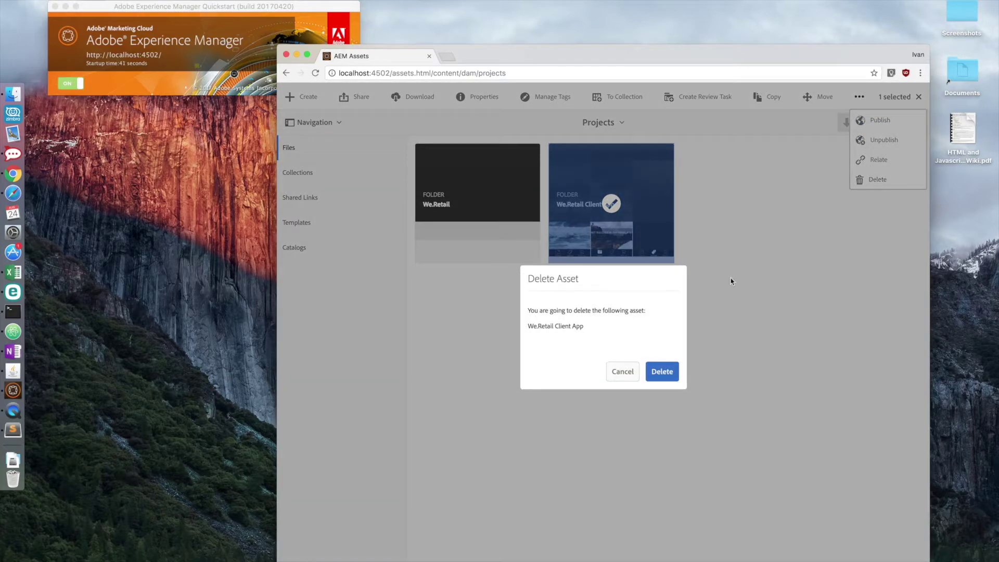
{"action": "left_click", "coordinate": [669, 372]}
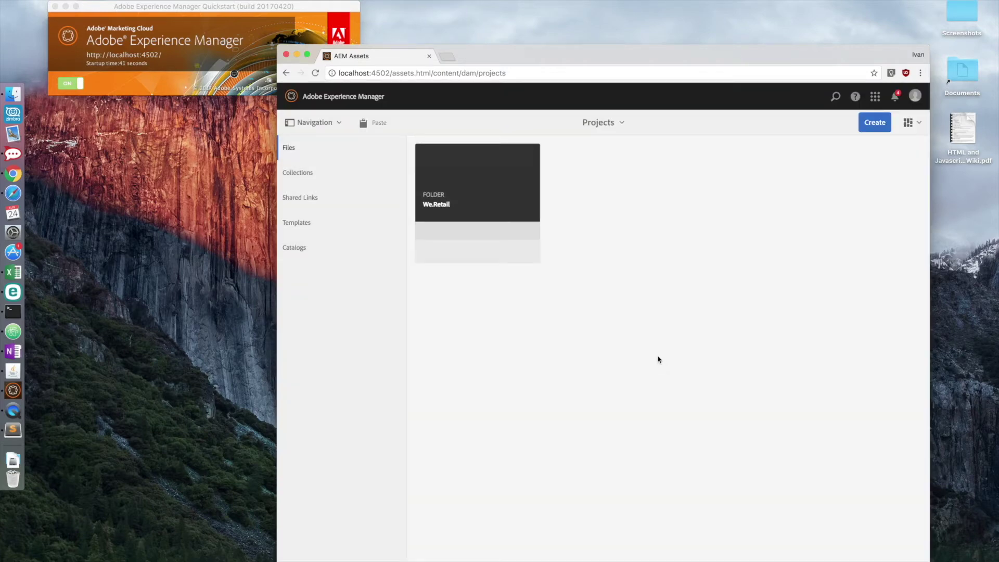